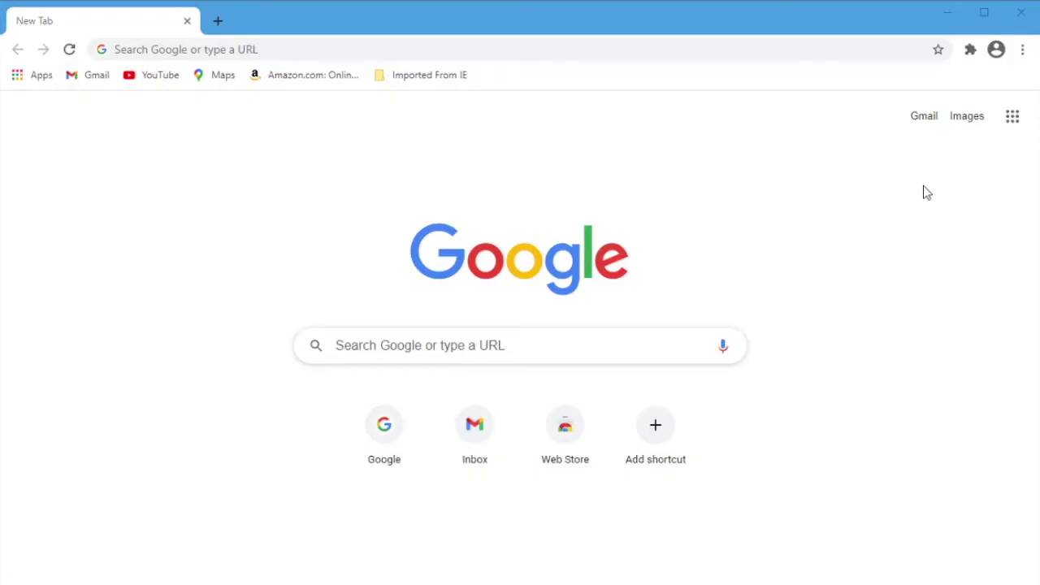
pyautogui.click(997, 50)
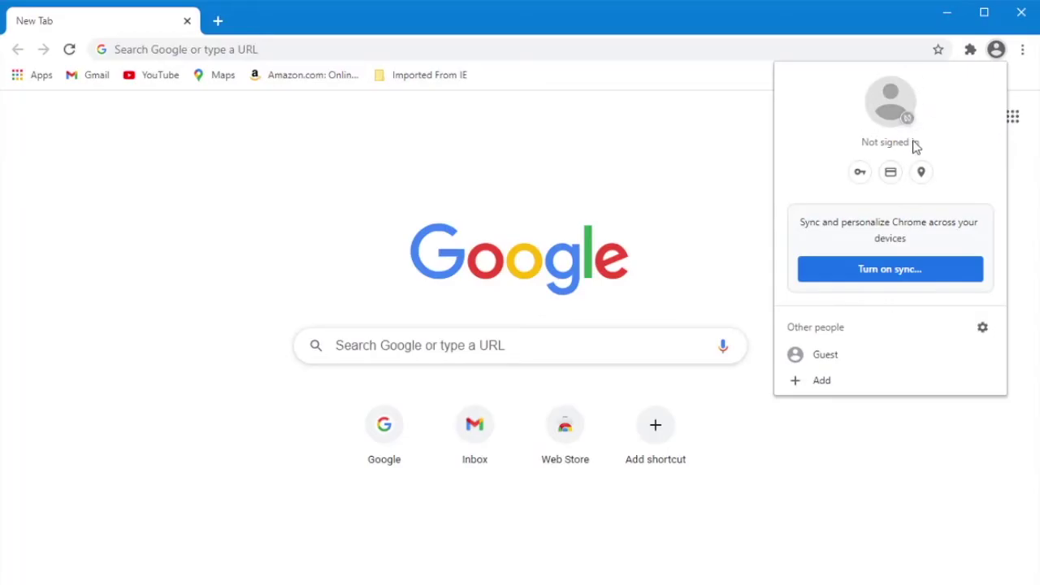
pyautogui.click(880, 278)
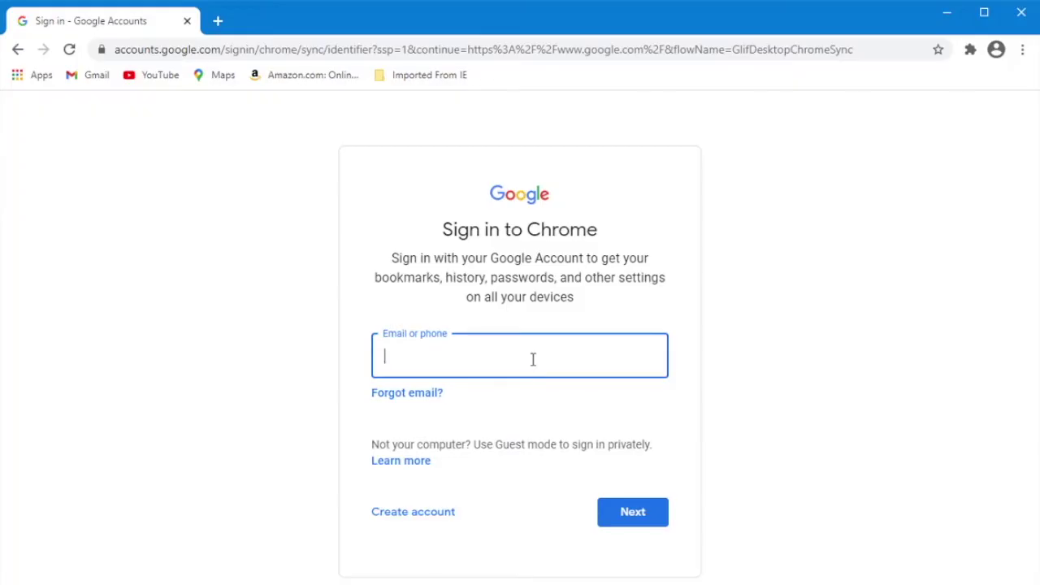
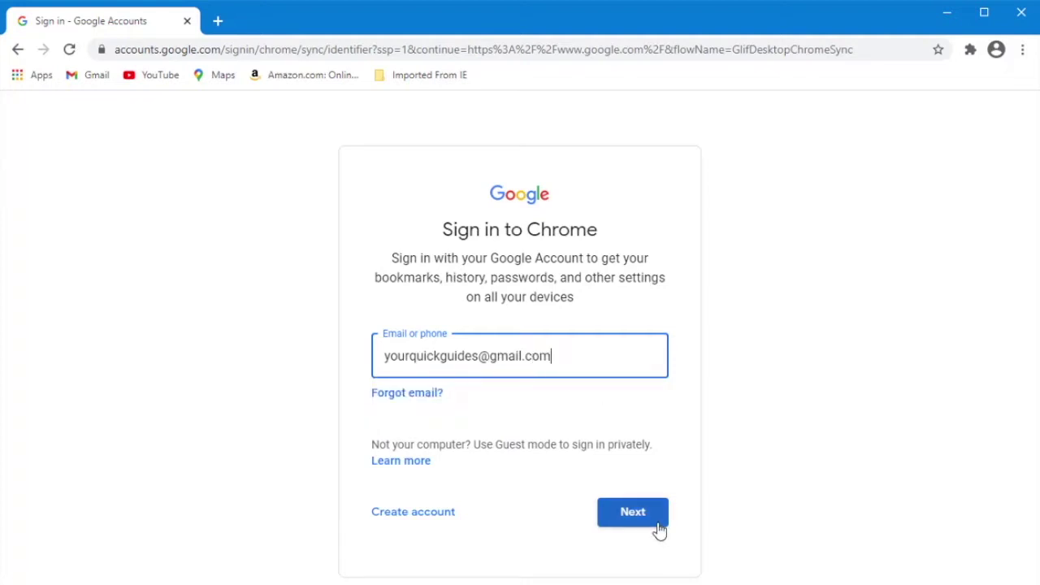
pyautogui.click(658, 524)
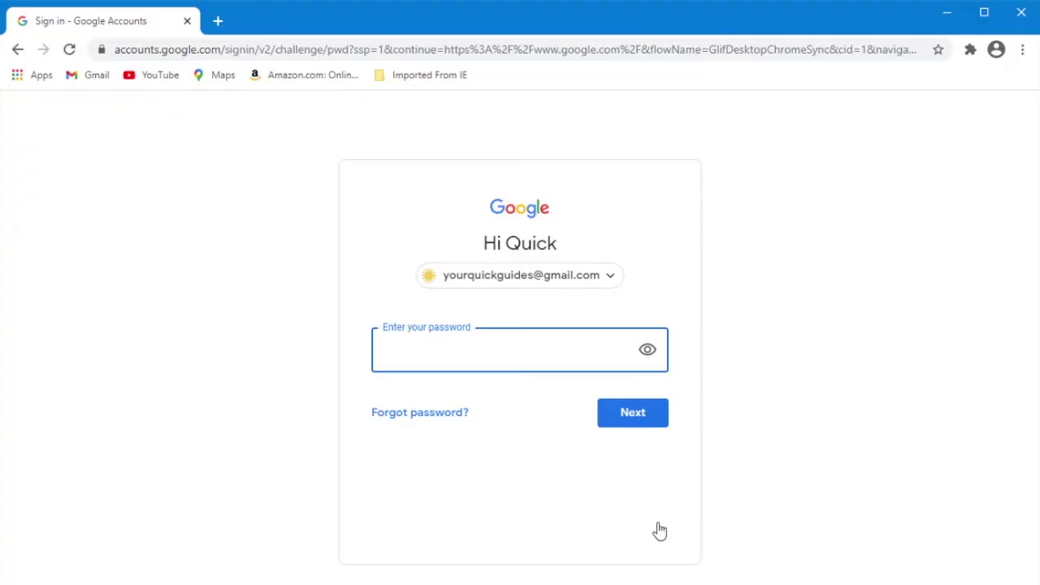
# Paste the account password and submit it to sign in to Chrome.
pyautogui.hotkey('ctrl', 'v')
pyautogui.click(642, 420)
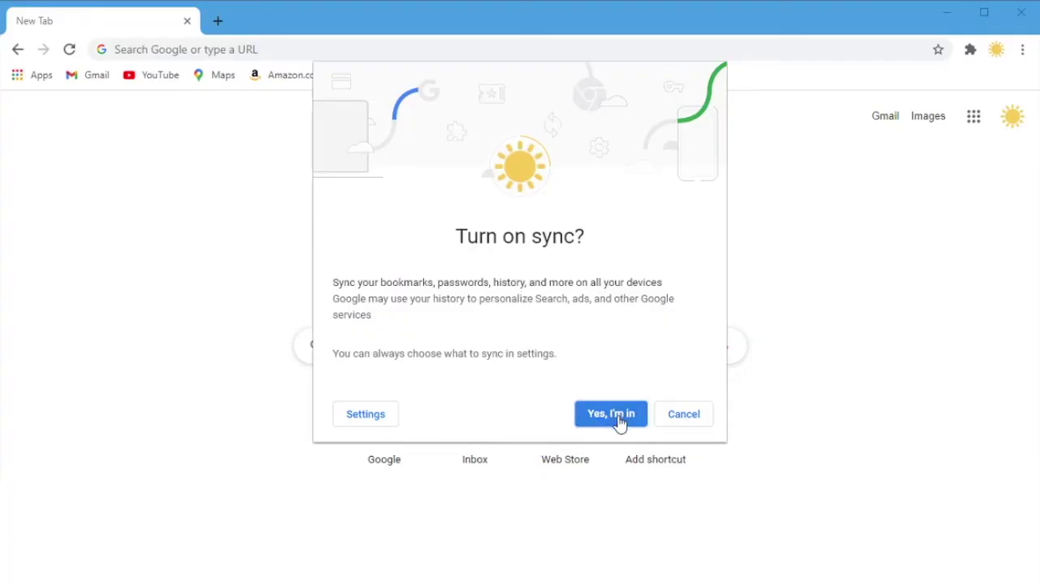
# Accept sync with 'Yes, I'm in' and confirm the profile menu shows Sync is on.
pyautogui.click(611, 414)
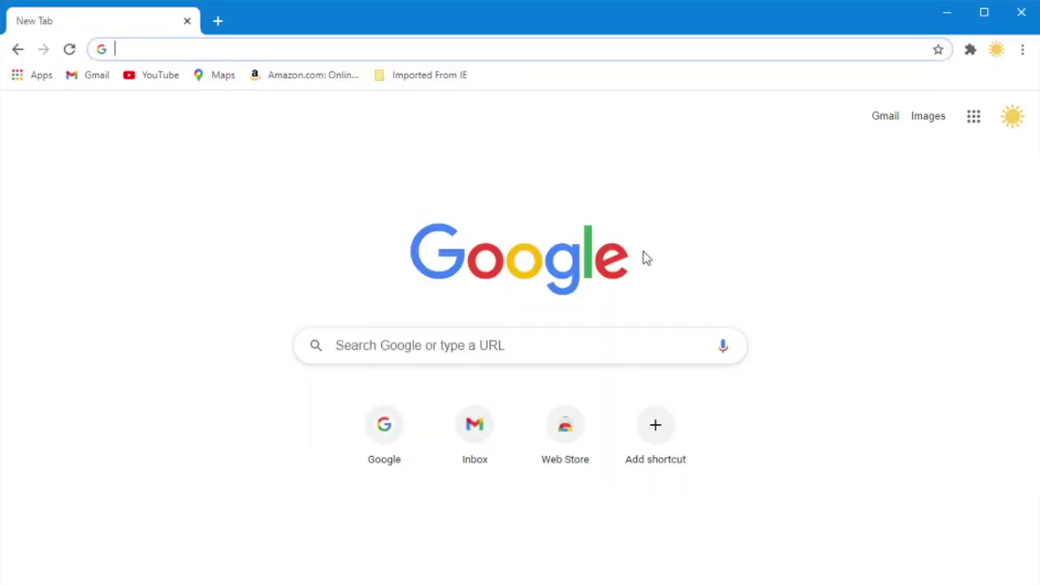
pyautogui.click(998, 50)
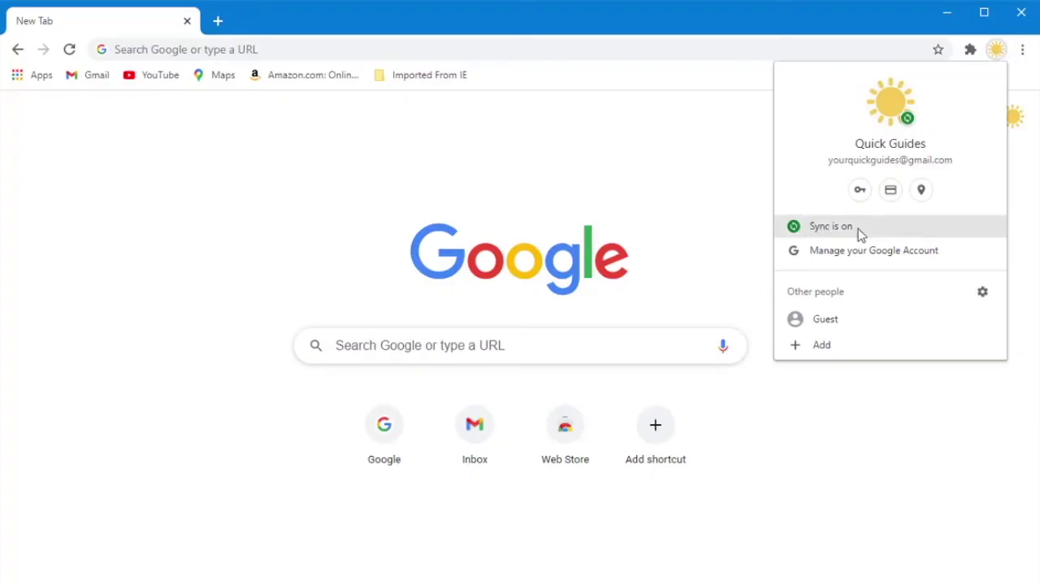
pyautogui.click(674, 175)
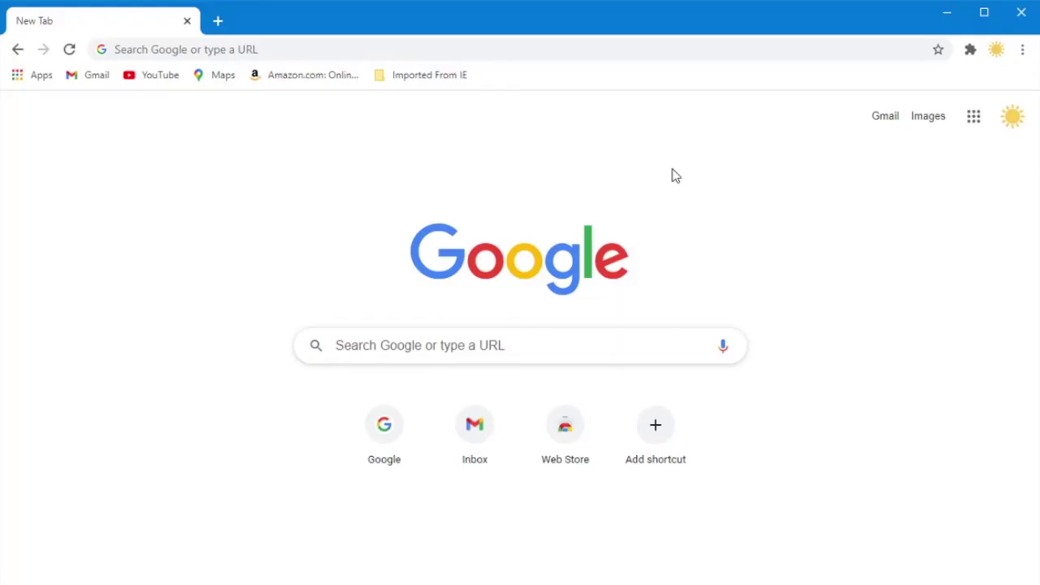
pyautogui.click(1022, 49)
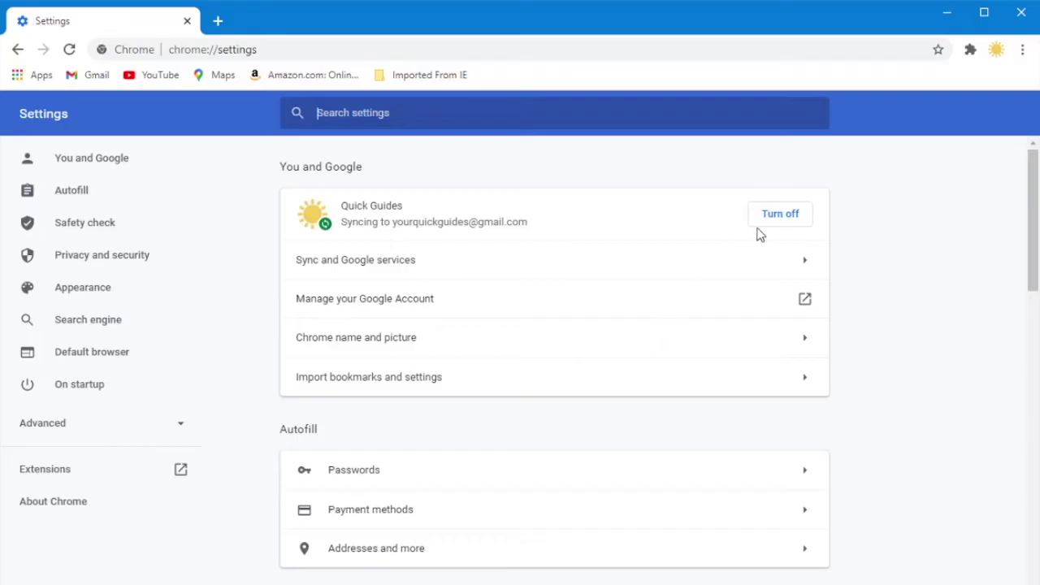
# Turn off sync and sign out, confirming the profile menu shows Not signed in.
pyautogui.click(770, 222)
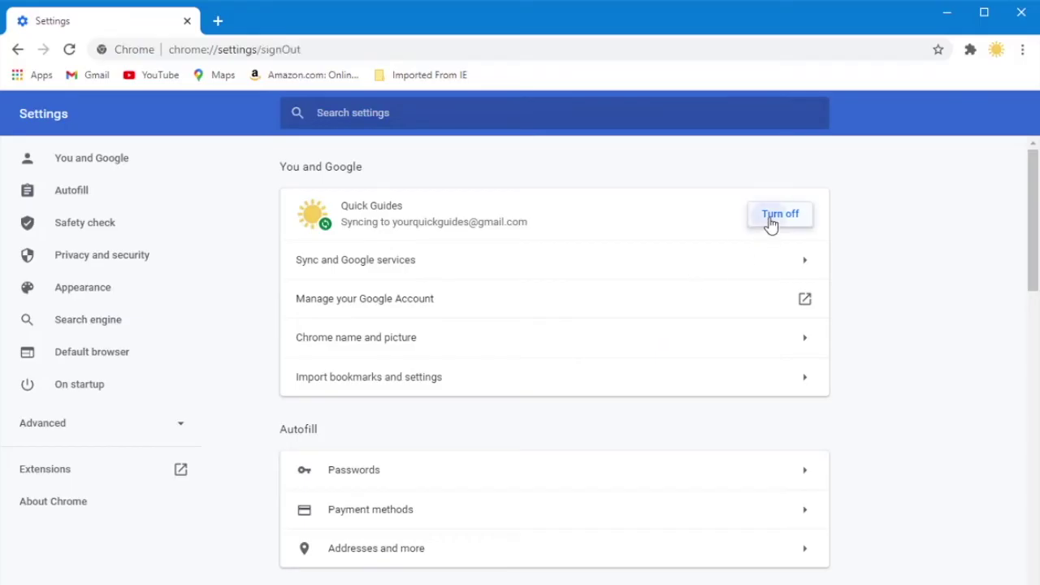
pyautogui.click(683, 372)
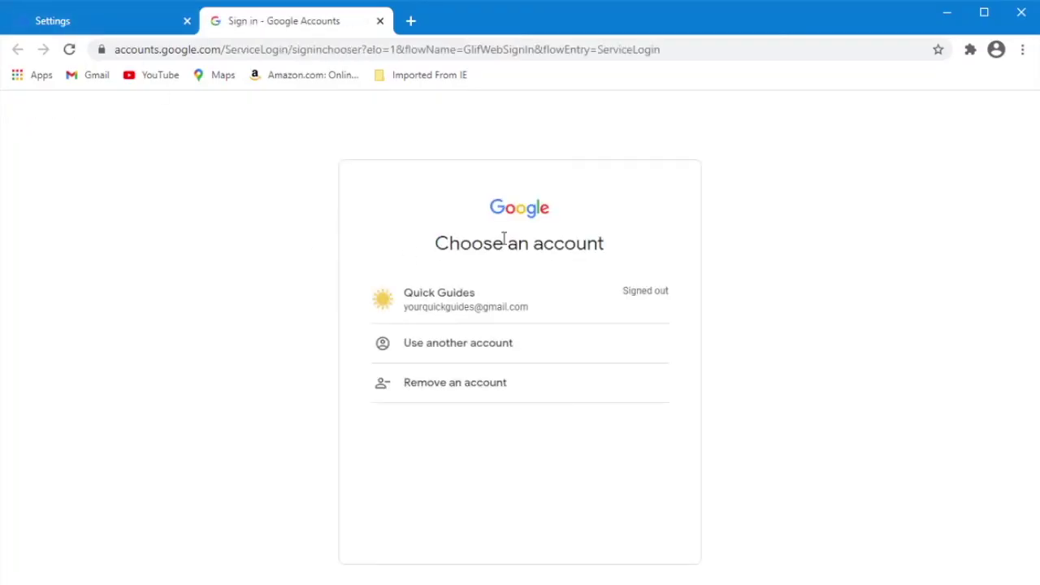
pyautogui.click(1002, 53)
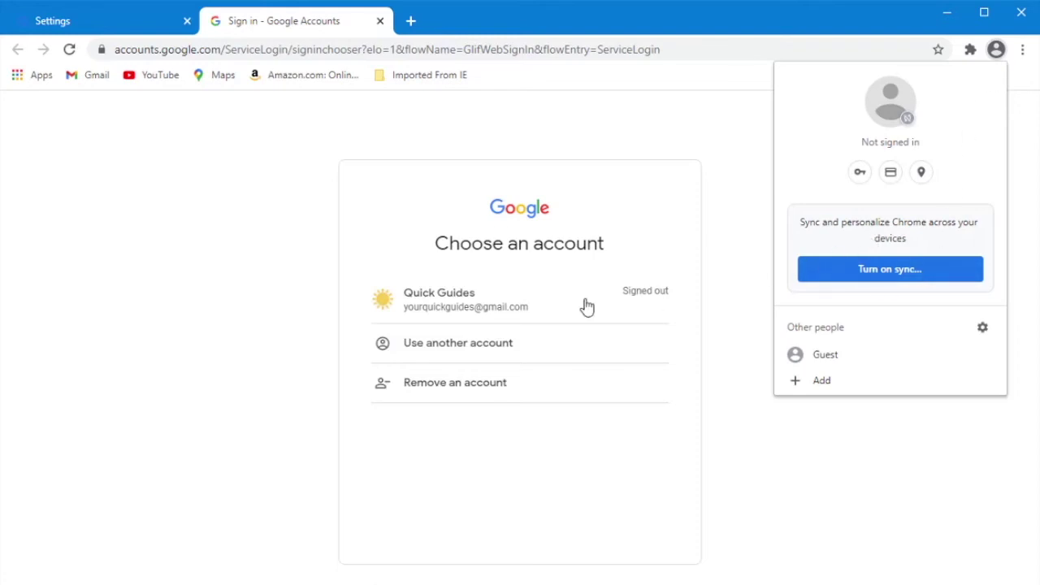
pyautogui.click(728, 140)
# Reopen Chrome Settings to review the signed-out state, then return to the account chooser tab.
pyautogui.click(1021, 51)
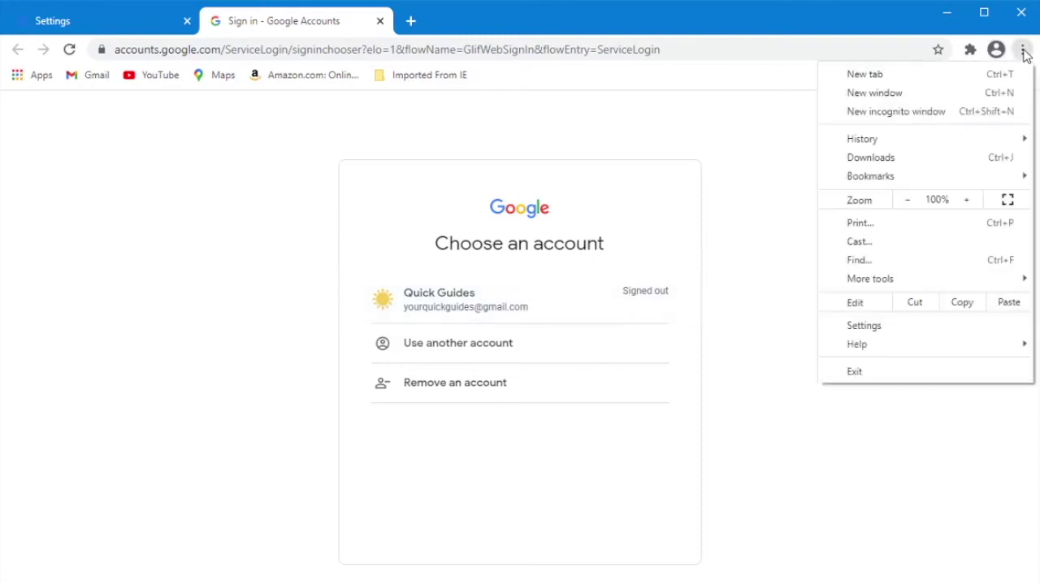
pyautogui.click(875, 323)
pyautogui.scroll(-2, 549, 291)
pyautogui.scroll(2, 549, 291)
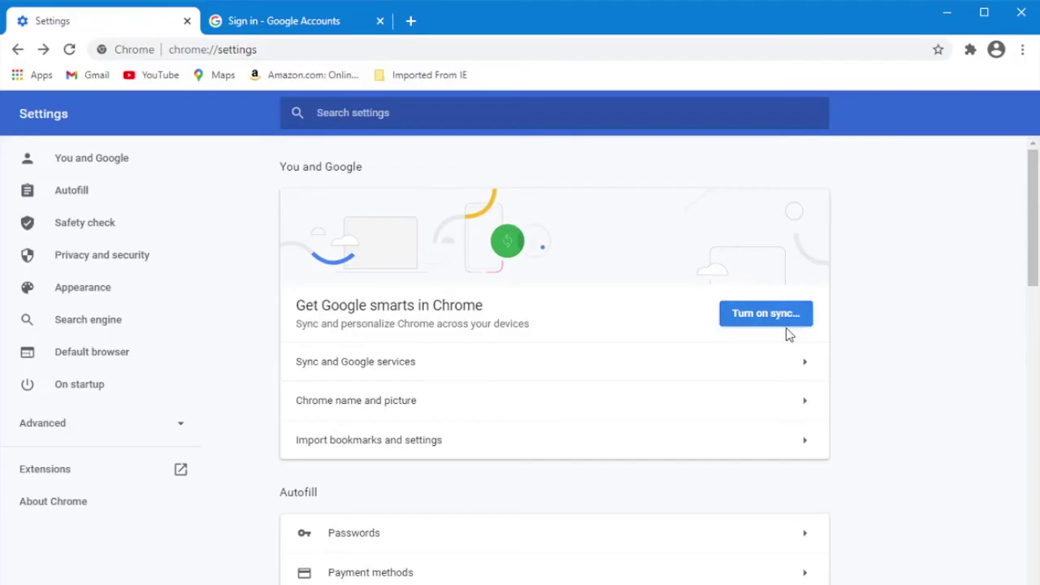
pyautogui.click(286, 26)
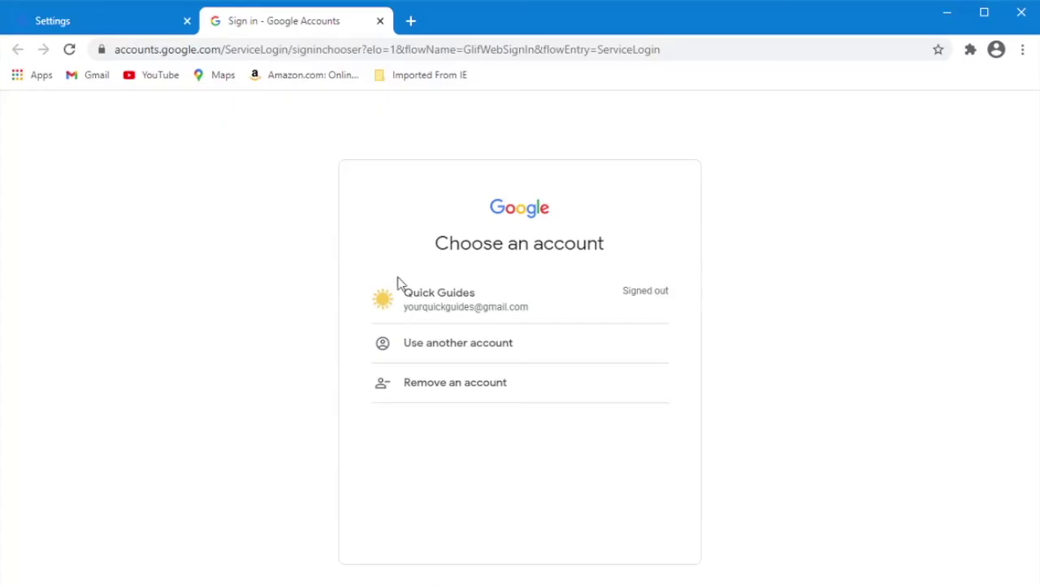
# Sign back in by choosing the account and entering its password.
pyautogui.click(523, 304)
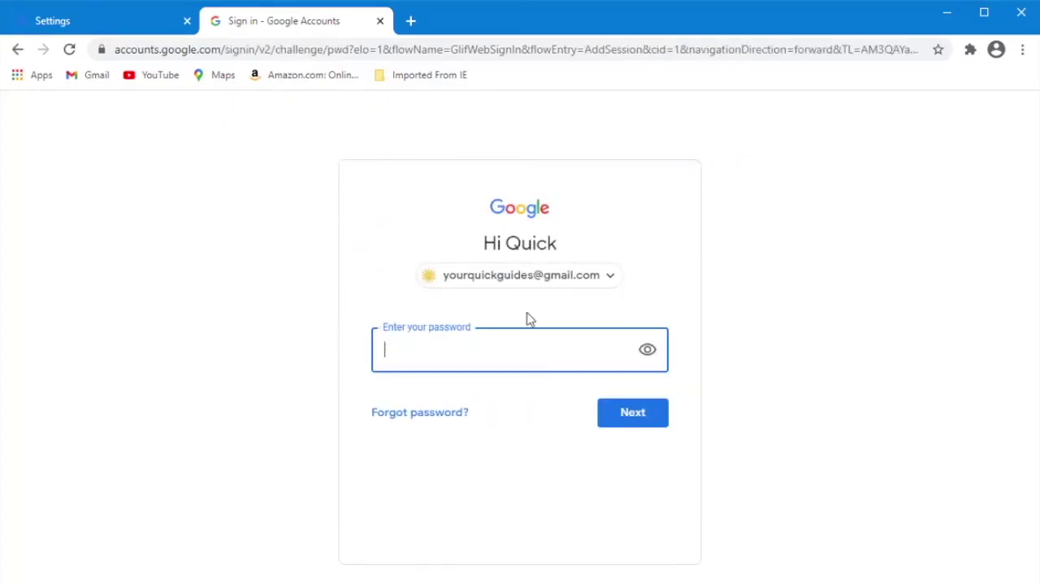
pyautogui.write('******************')
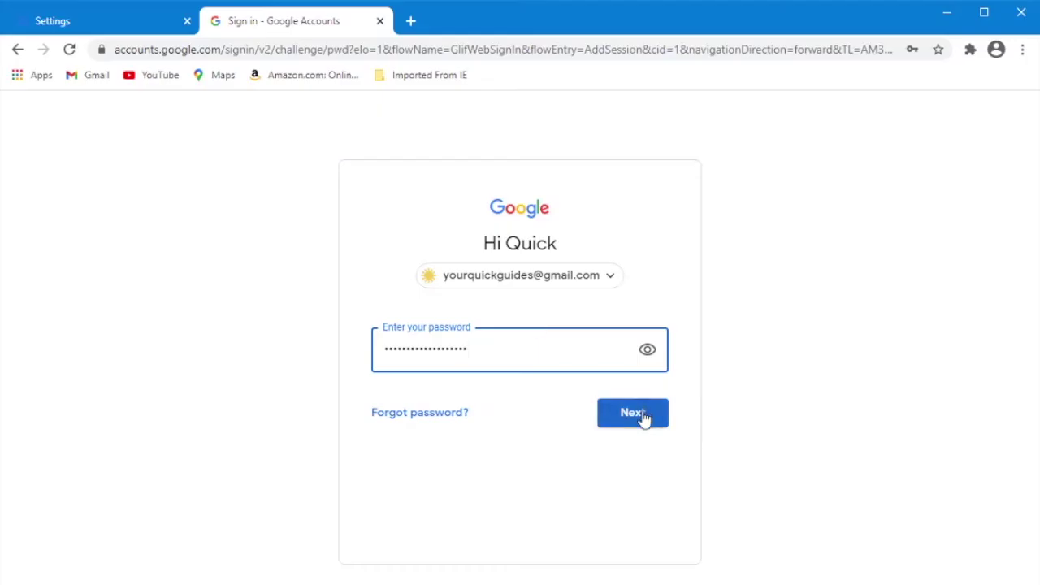
pyautogui.click(641, 415)
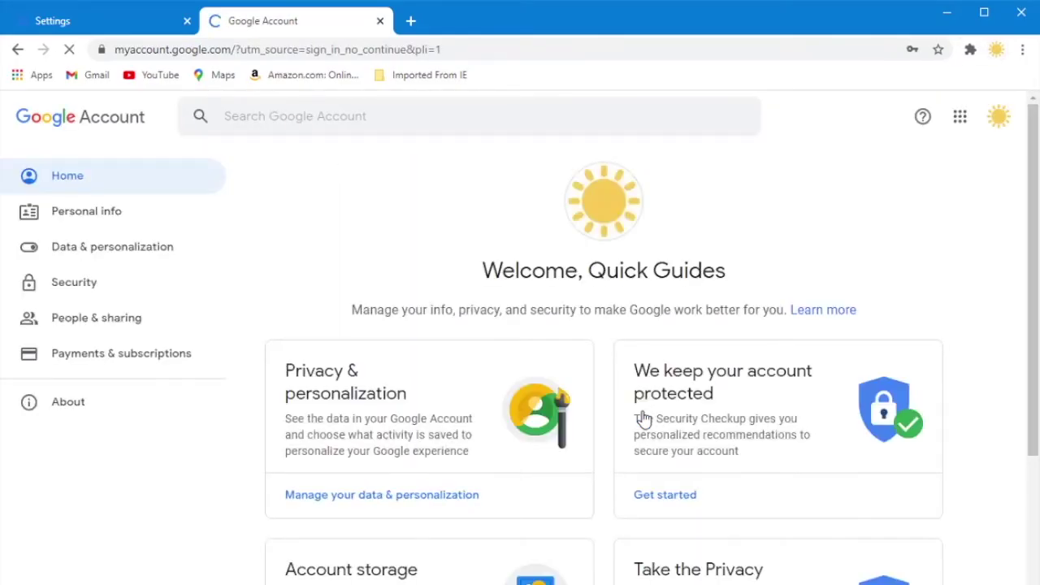
# Turn sync back on from the profile menu and confirm Sync is on.
pyautogui.click(996, 49)
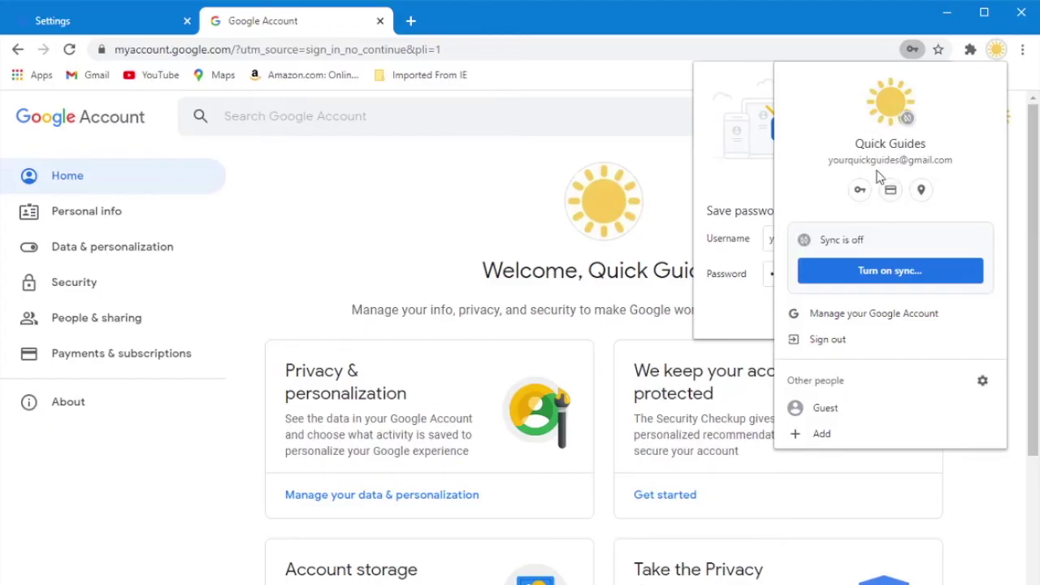
pyautogui.click(901, 277)
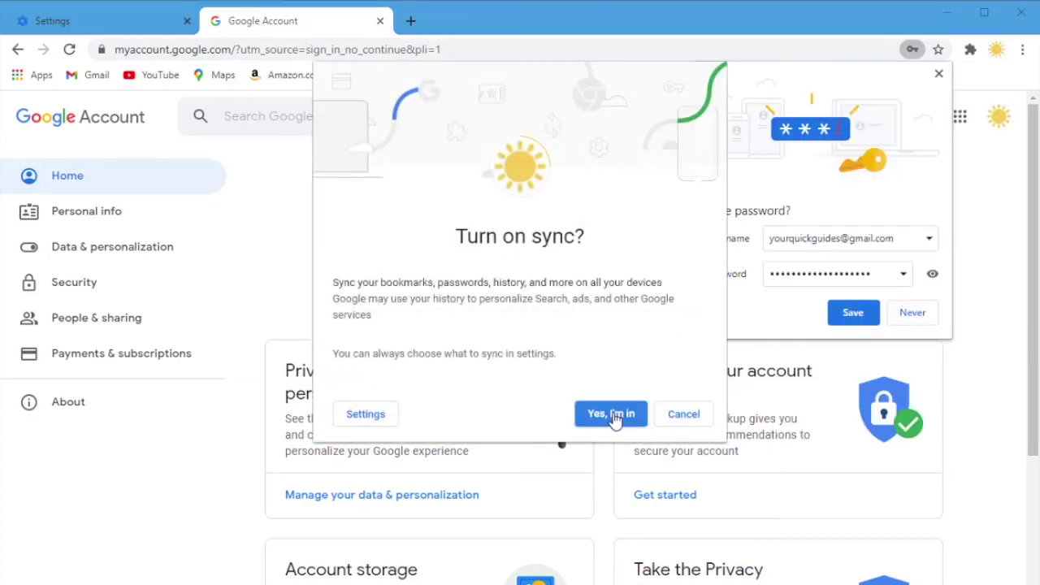
pyautogui.click(611, 415)
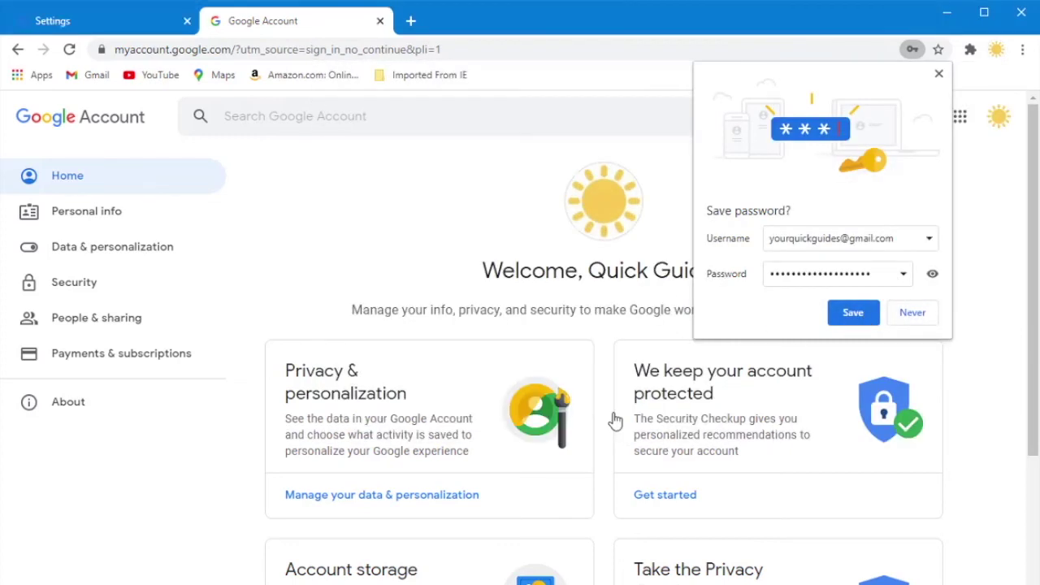
pyautogui.click(997, 49)
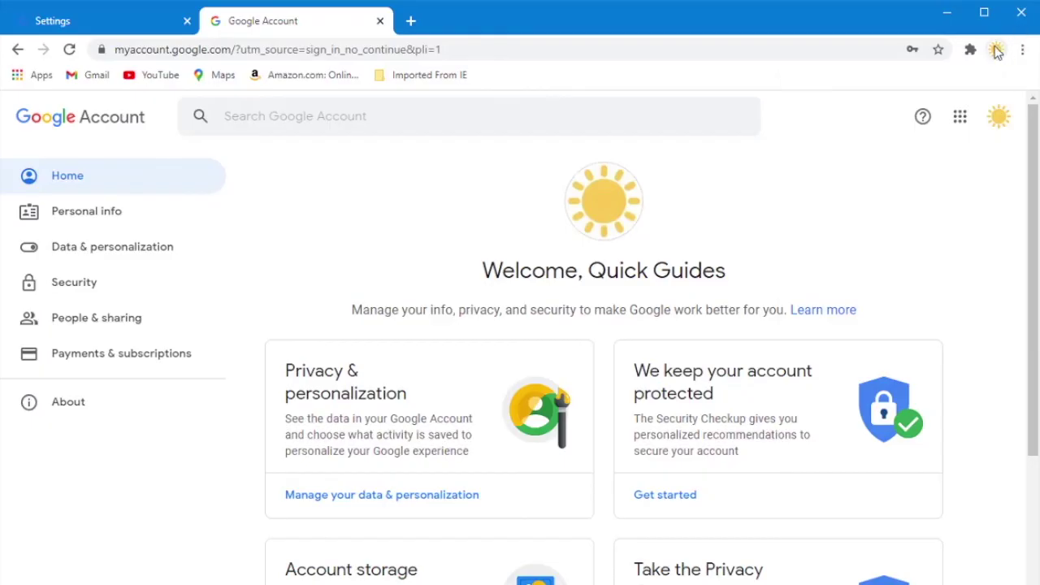
pyautogui.click(997, 51)
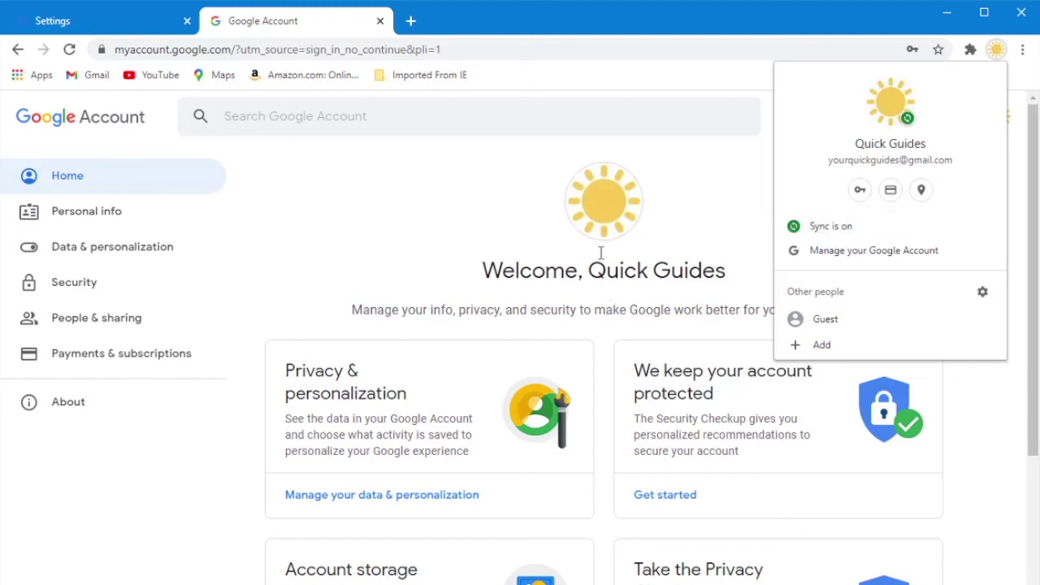
pyautogui.click(574, 168)
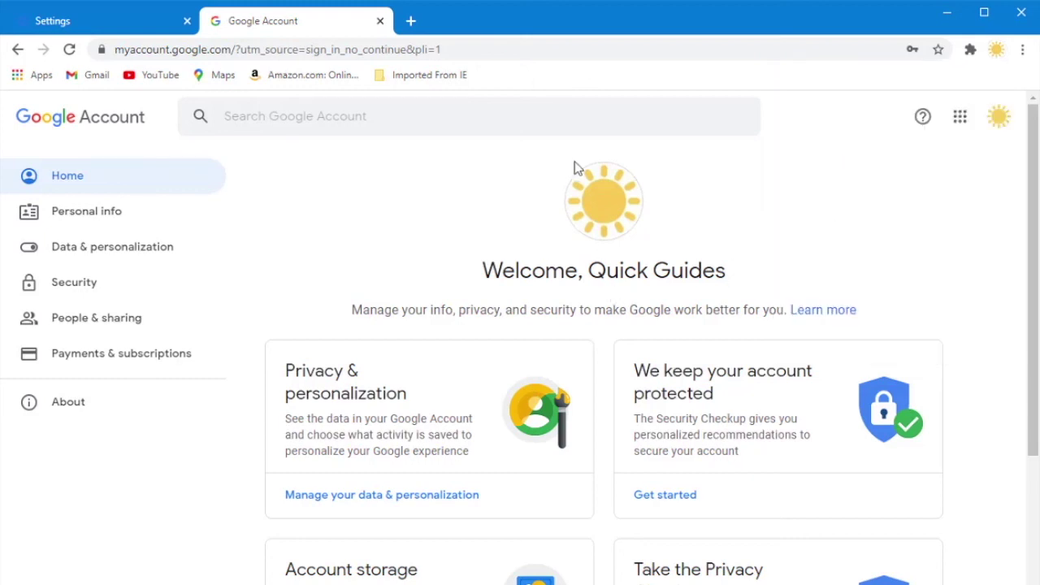